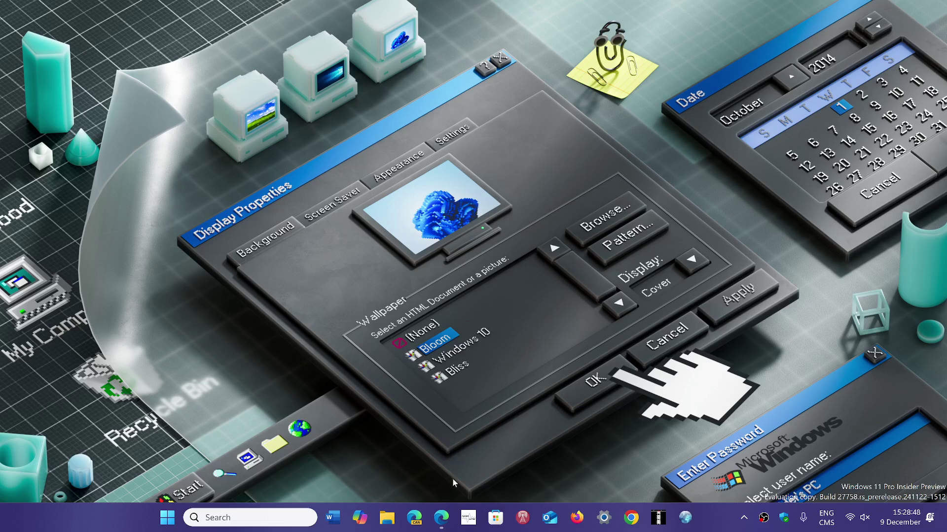
# Bring up the browser showing the Google results for 'candy'
pyautogui.click(441, 518)
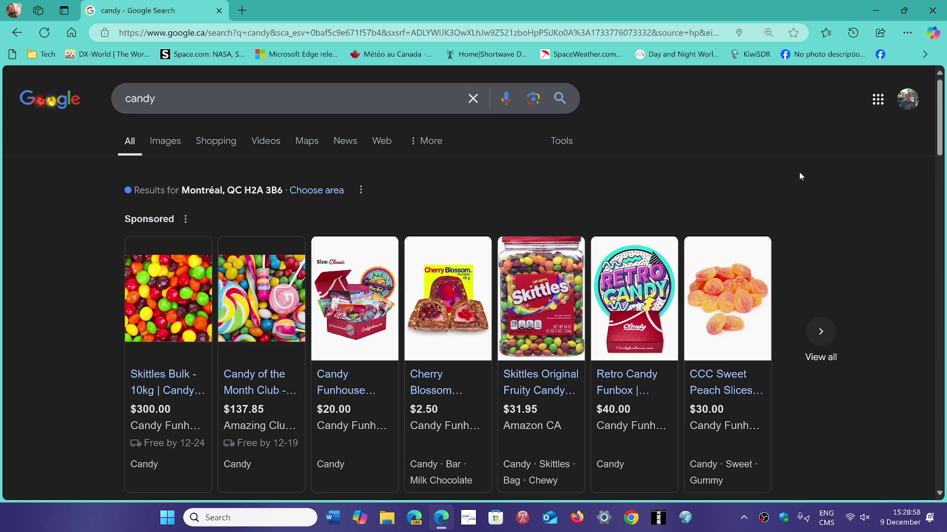
pyautogui.scroll(-3, 856, 230)
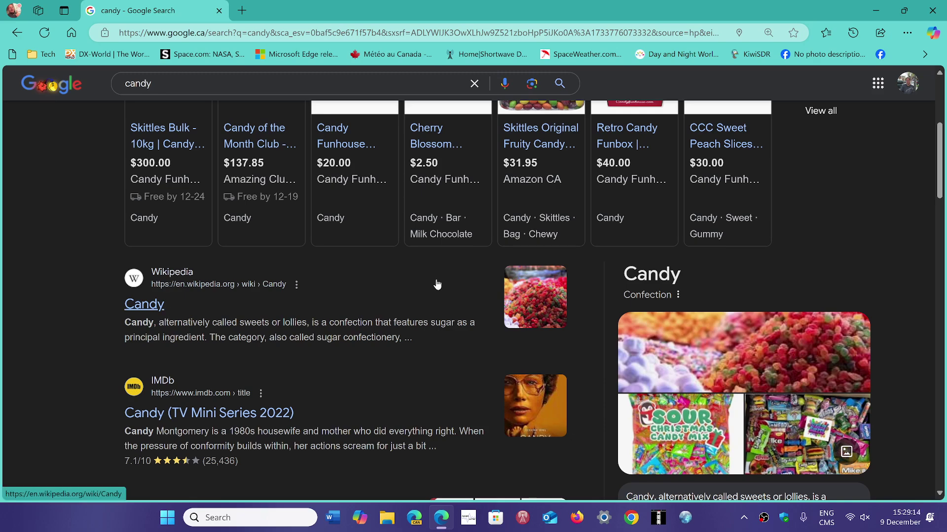
pyautogui.scroll(-5, 437, 285)
pyautogui.scroll(-5, 436, 285)
pyautogui.scroll(-5, 436, 285)
pyautogui.scroll(-5, 436, 285)
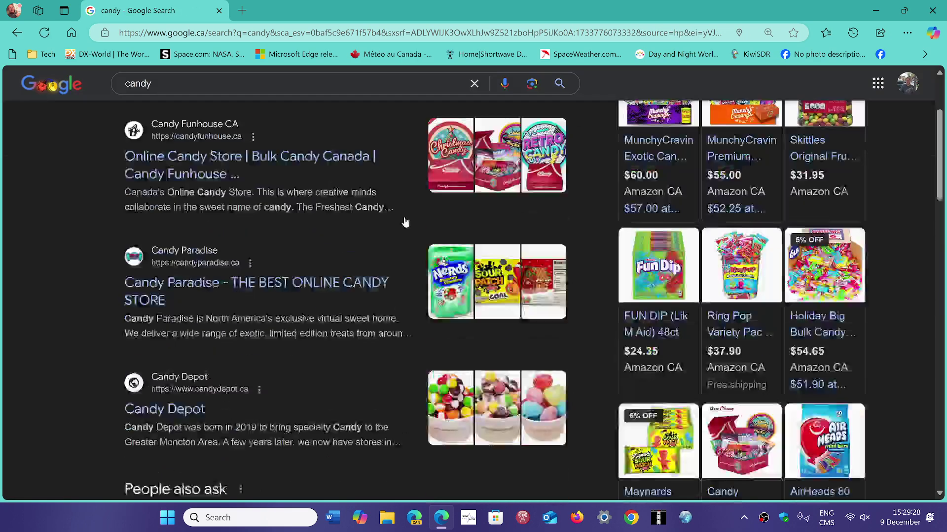
pyautogui.scroll(3, 404, 219)
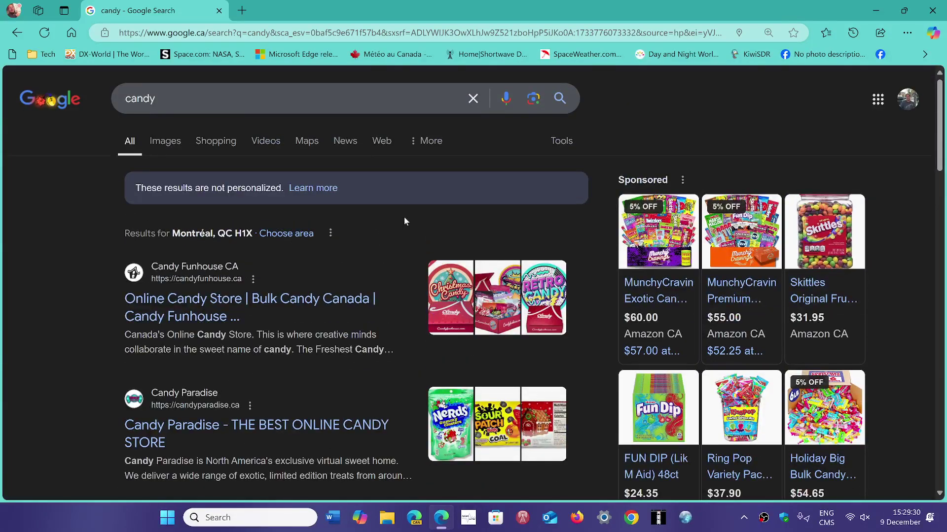
pyautogui.scroll(-3, 404, 221)
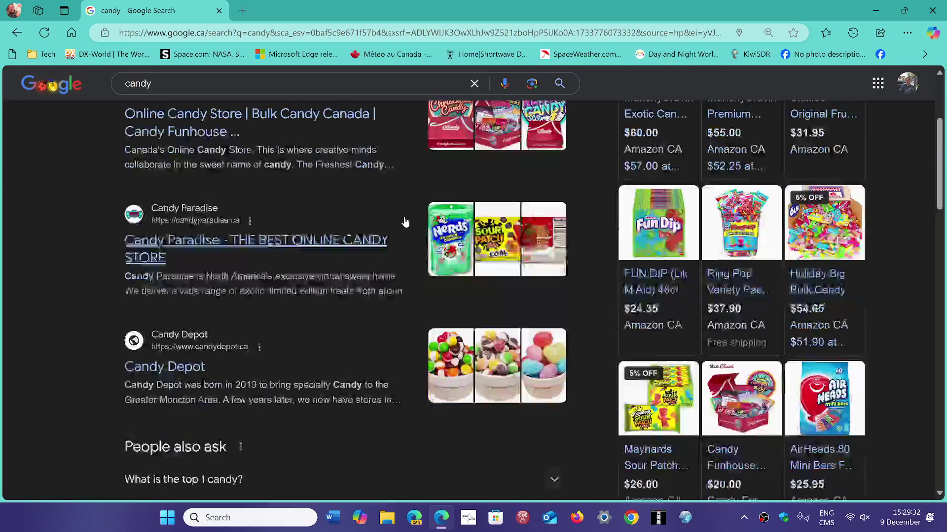
pyautogui.scroll(3, 405, 221)
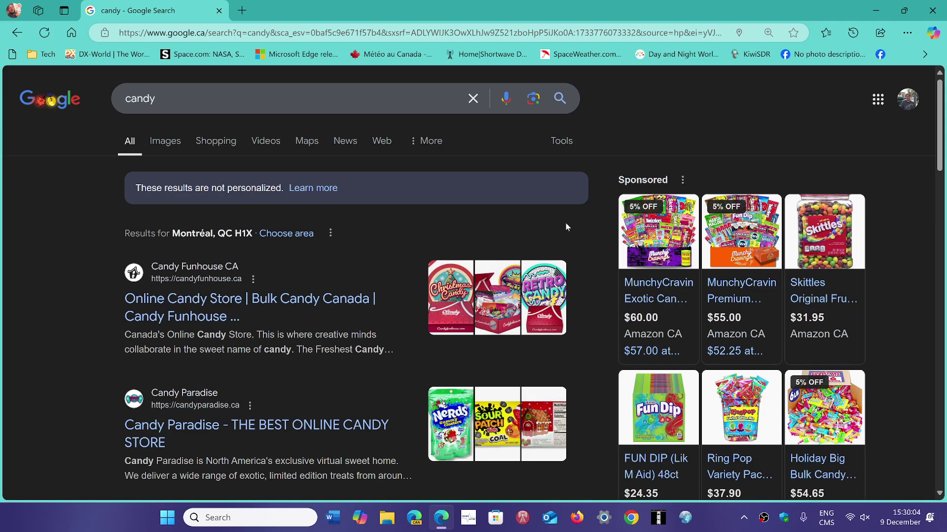
pyautogui.scroll(-10, 565, 227)
pyautogui.scroll(-10, 566, 227)
pyautogui.scroll(-5, 565, 227)
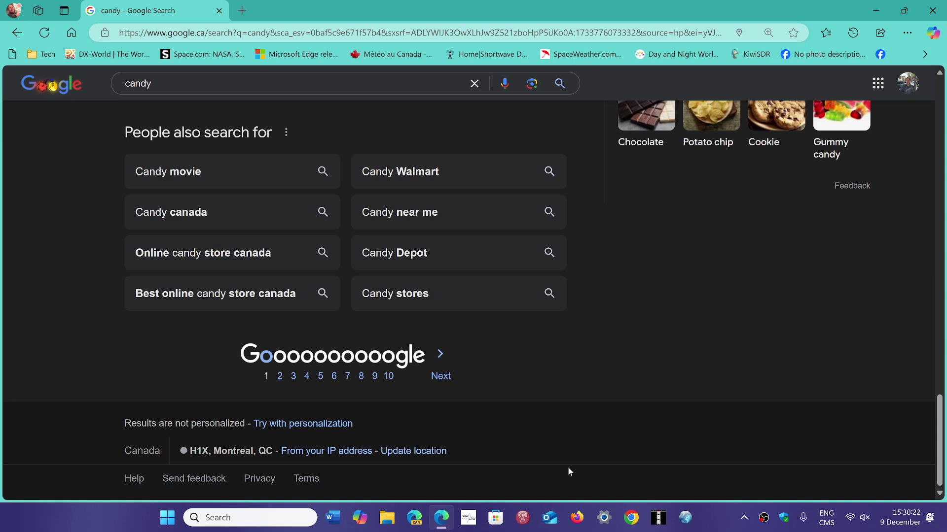
pyautogui.scroll(15, 567, 467)
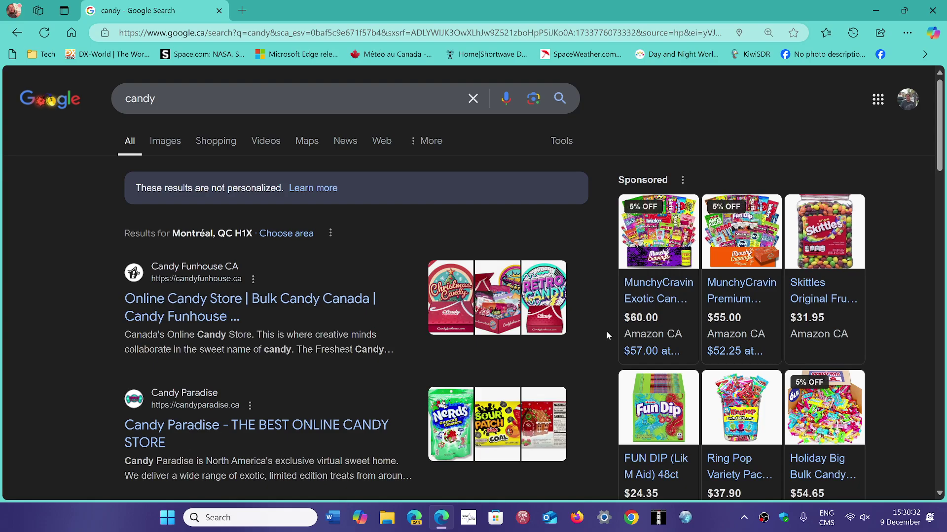
pyautogui.scroll(-5, 605, 335)
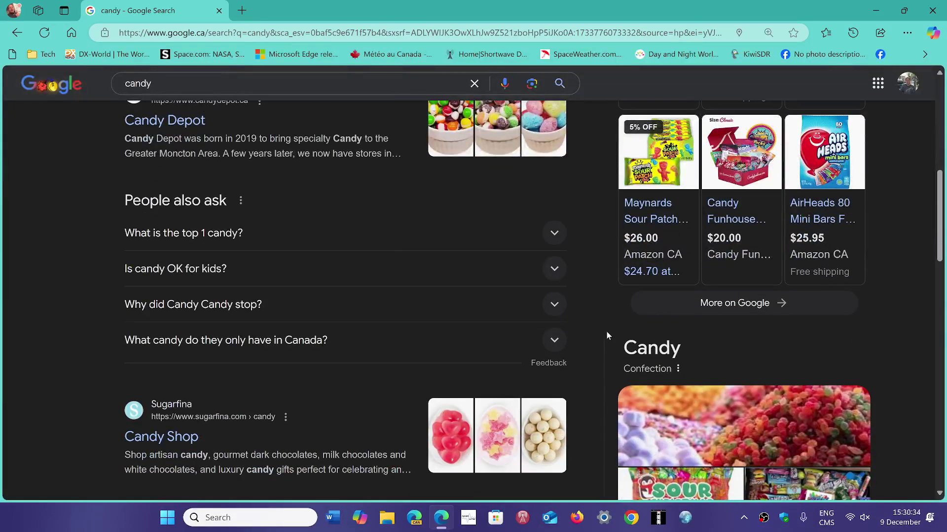
pyautogui.scroll(-4, 605, 335)
pyautogui.scroll(10, 608, 330)
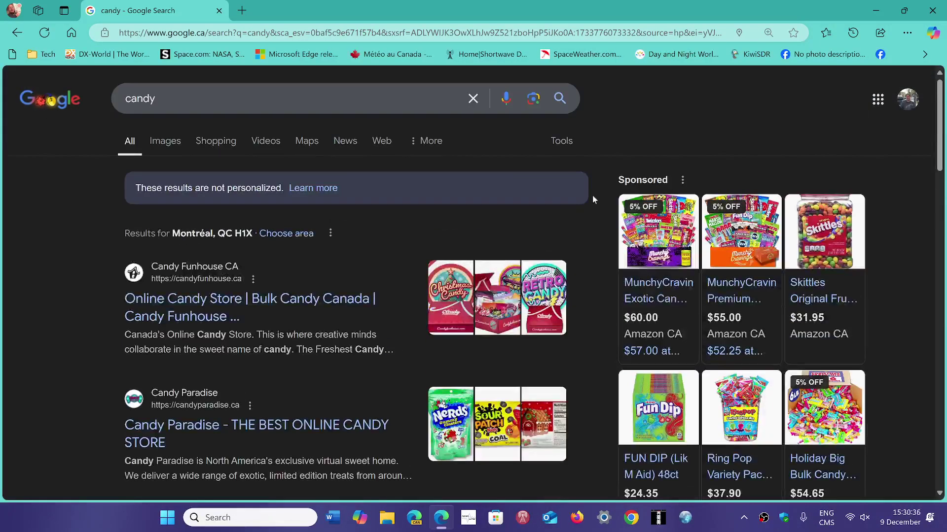
# Close the browser window holding the non-personalized candy results
pyautogui.click(931, 11)
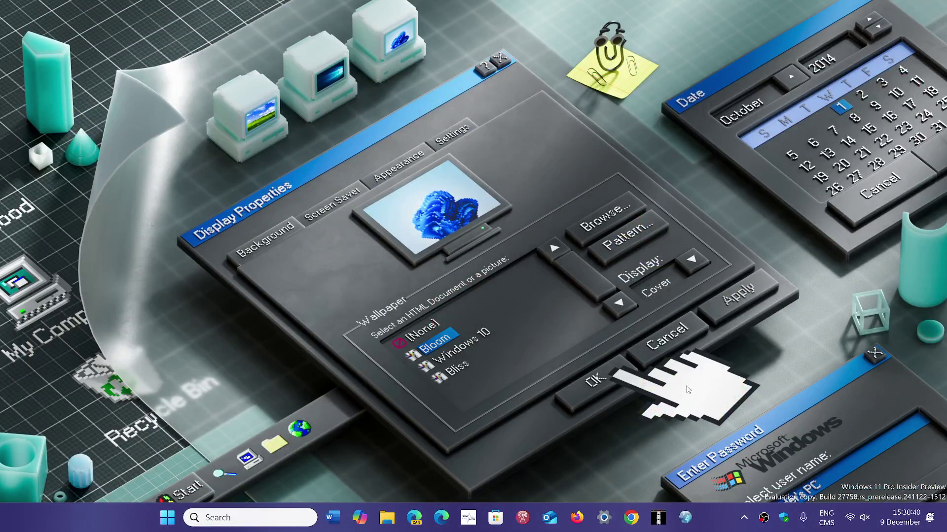